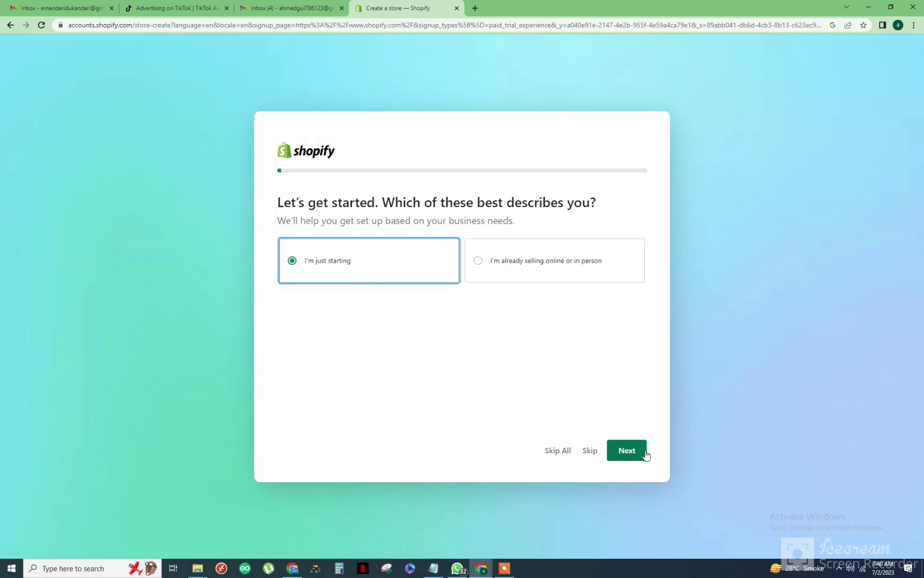
Get past the opening onboarding questions and pick Dropshipping products as what to sell.
click(641, 453)
click(626, 448)
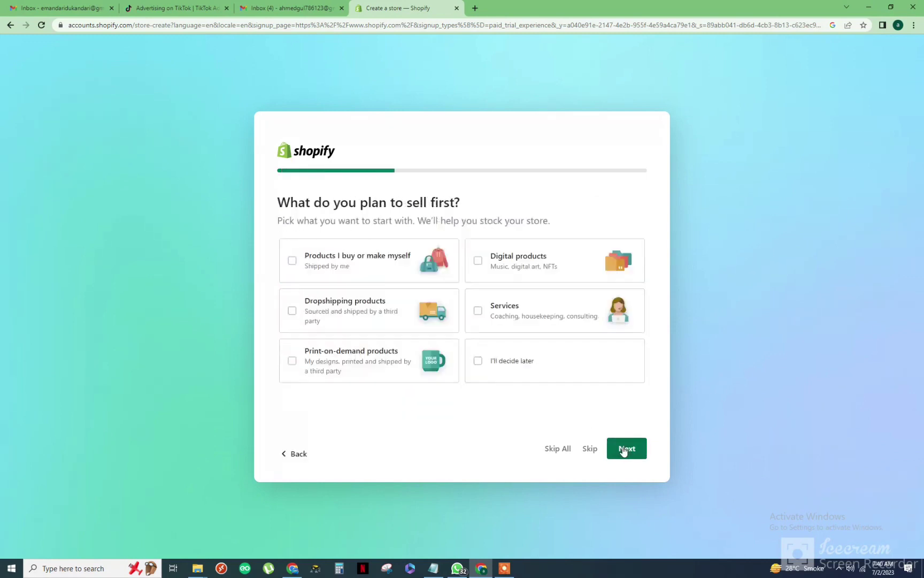
click(362, 320)
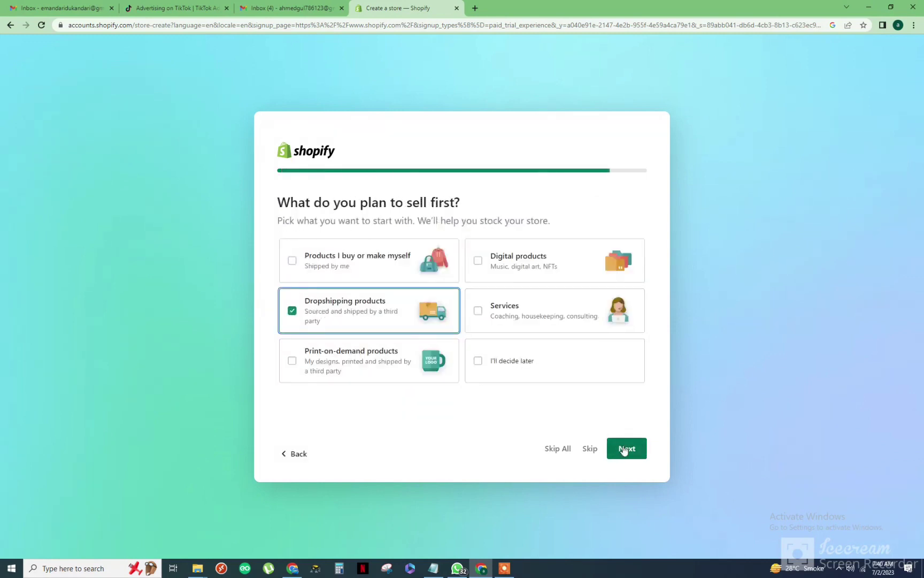
click(627, 447)
Name the store 'abxxyz' and keep Pakistan as the business location.
click(397, 334)
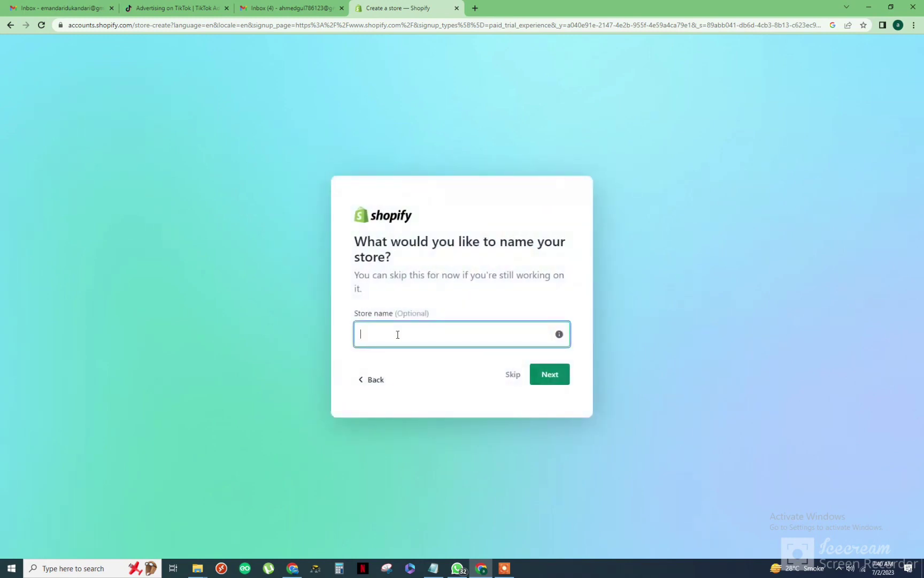
text(abxxyz)
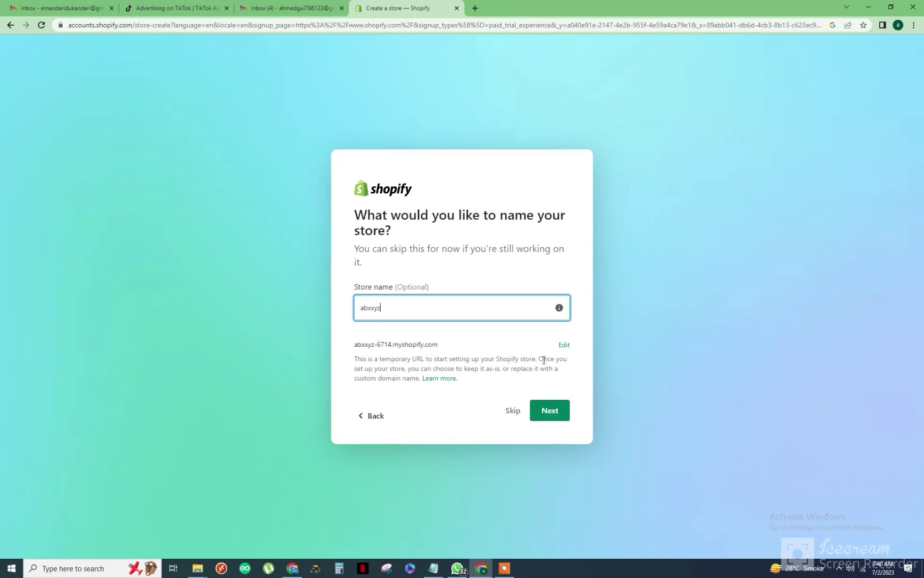
click(549, 410)
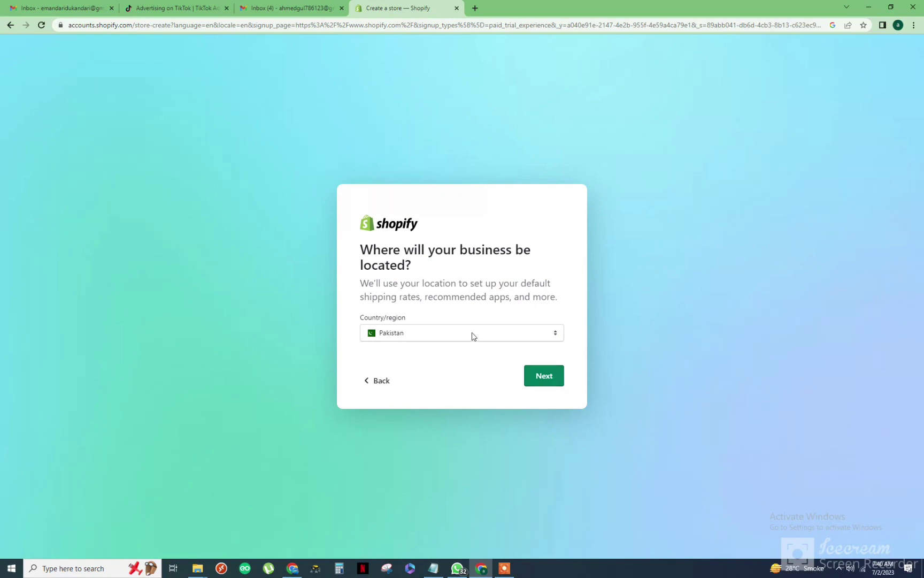
click(533, 375)
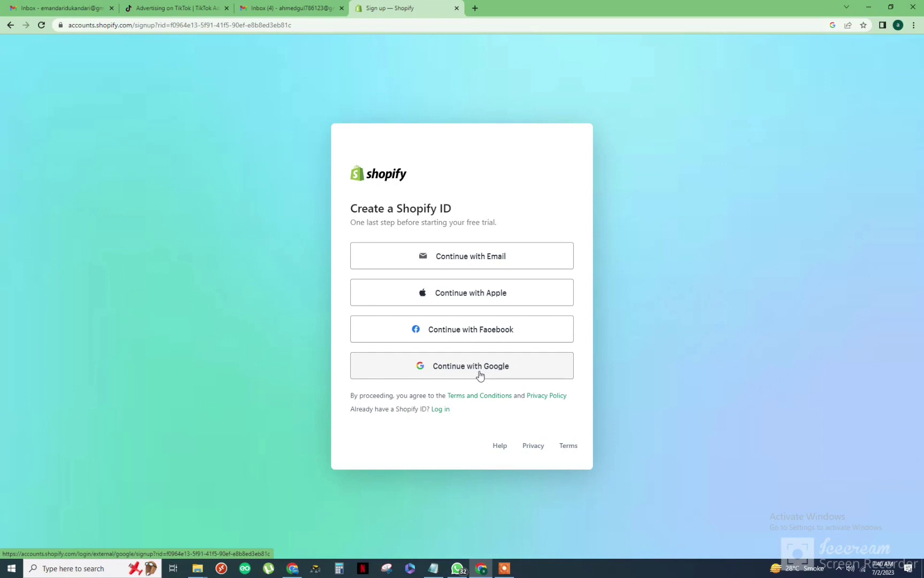
Create the Shopify ID using Continue with Google and the chosen Google account.
click(500, 374)
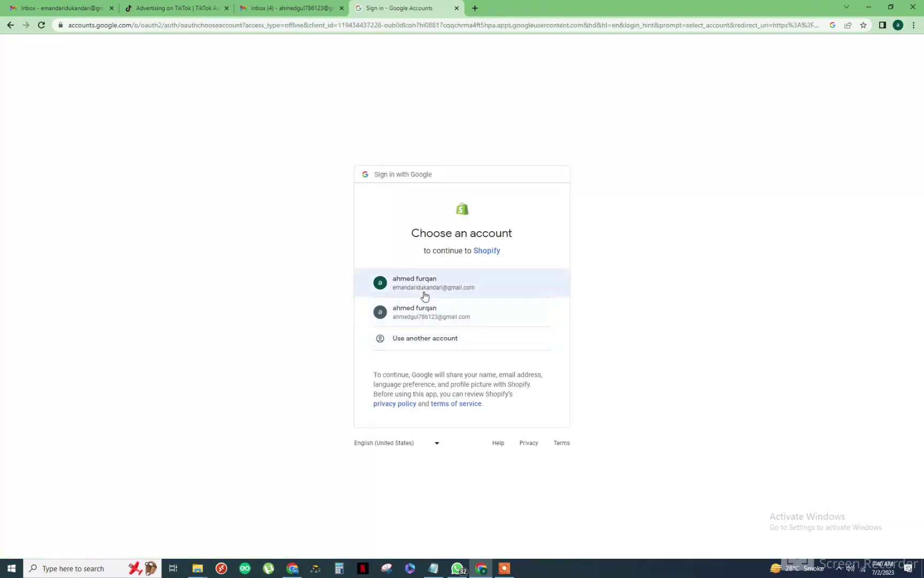
click(425, 311)
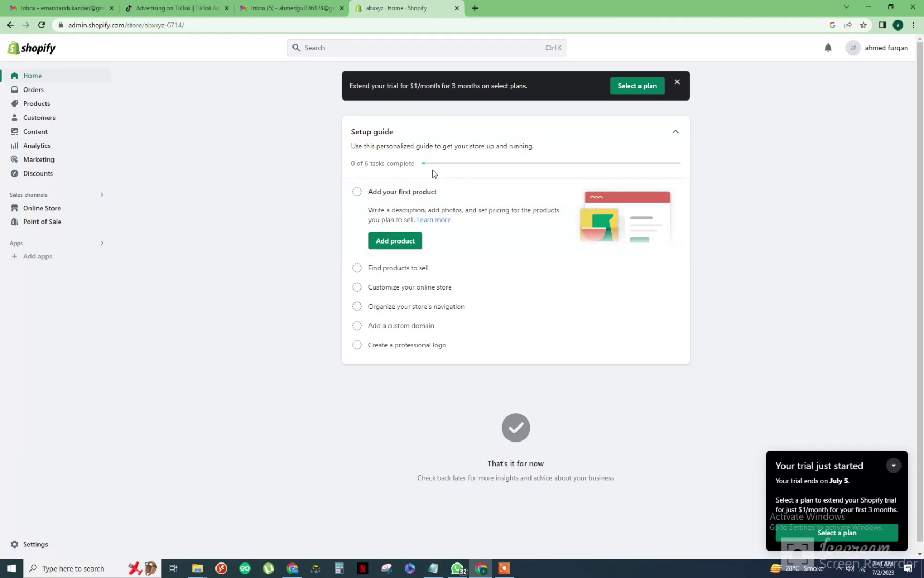
Pick the Basic plan: $1 for 3 months, then $25/month billed monthly.
click(825, 534)
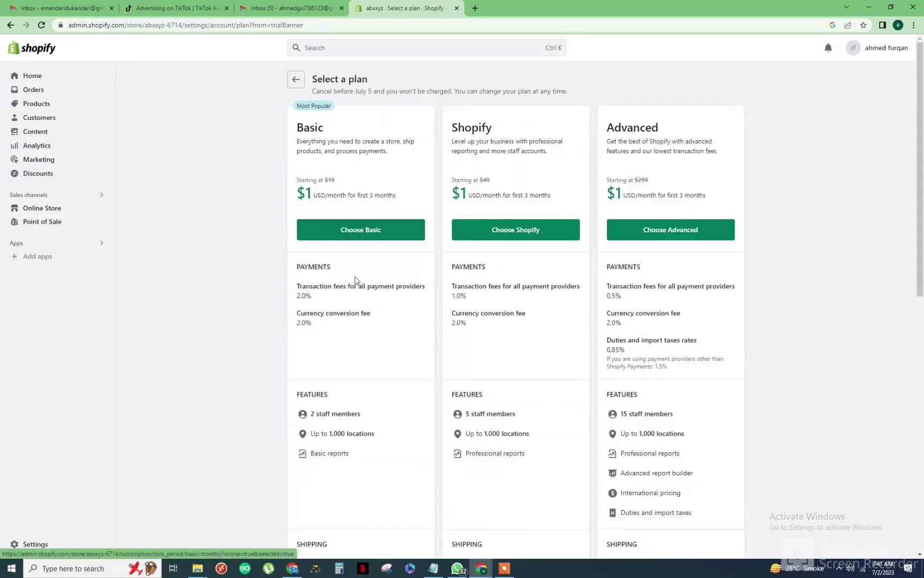
click(359, 235)
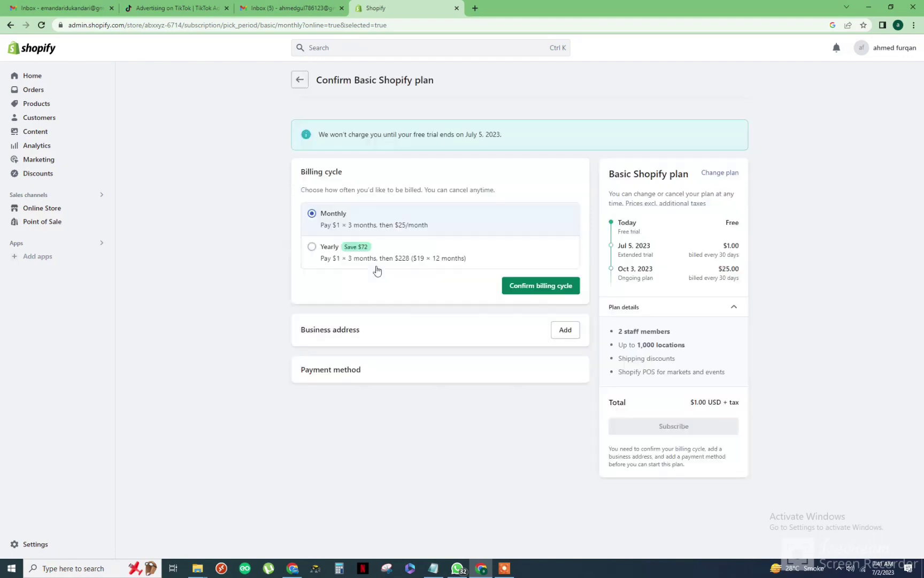
click(530, 289)
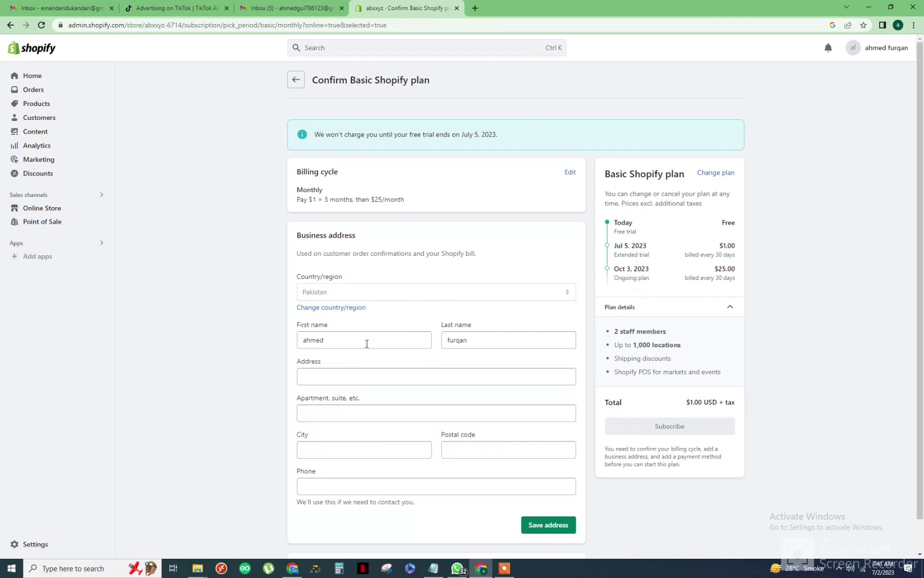
scroll(923, 258, down, 1)
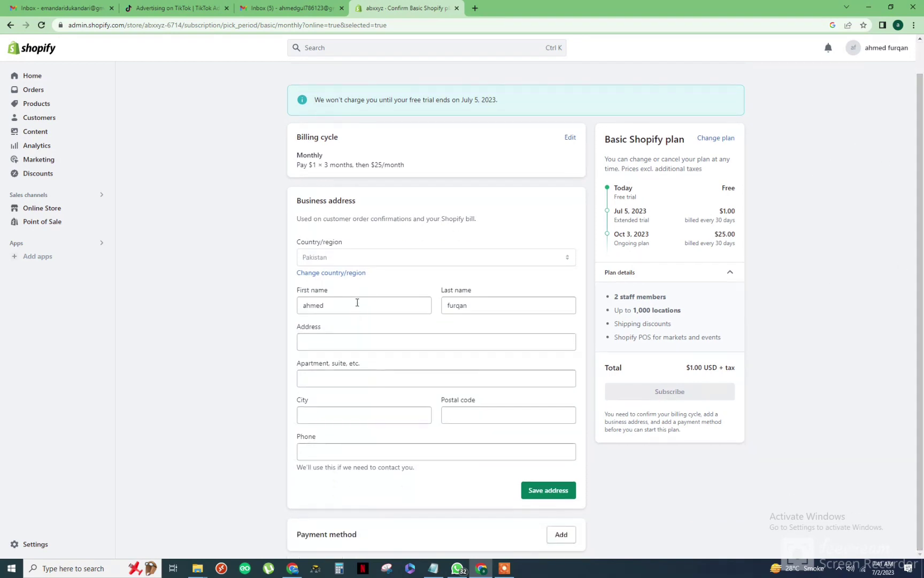
click(344, 345)
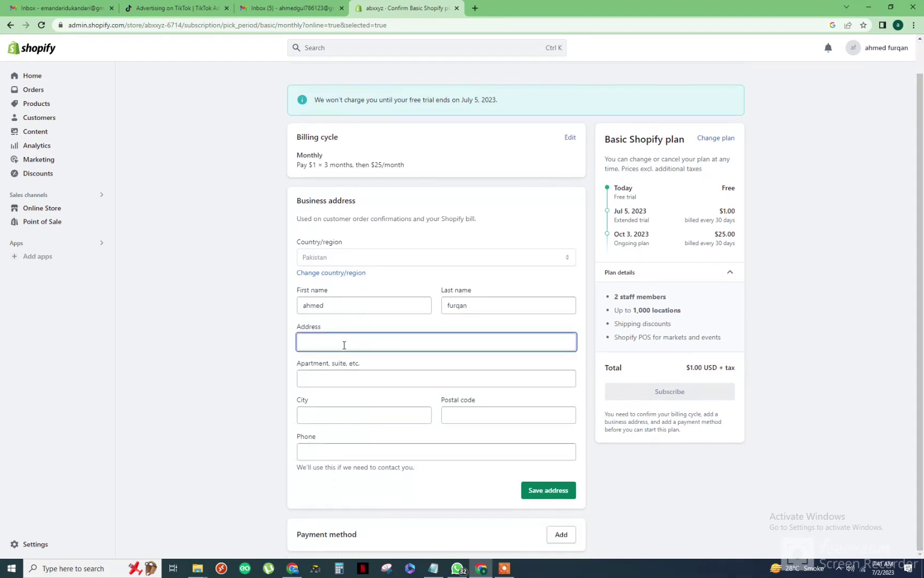
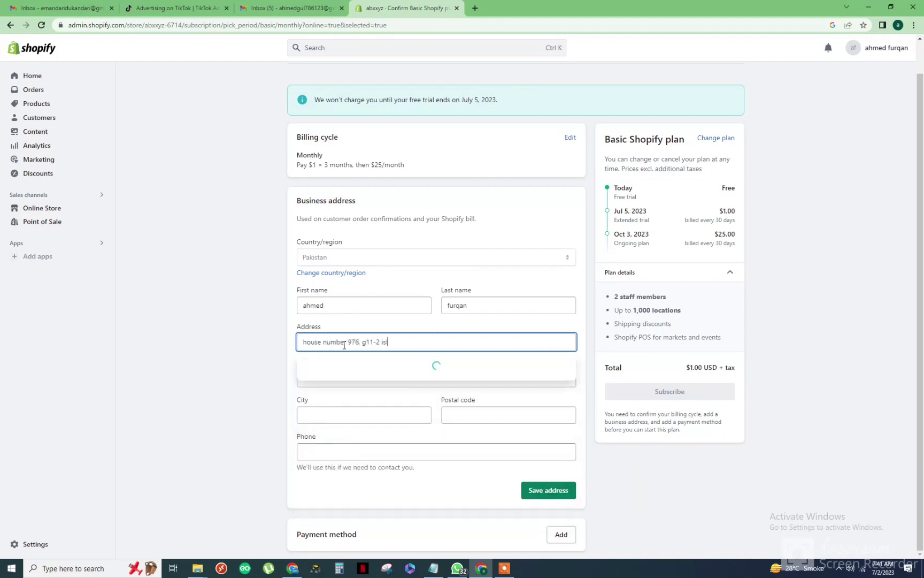
click(238, 337)
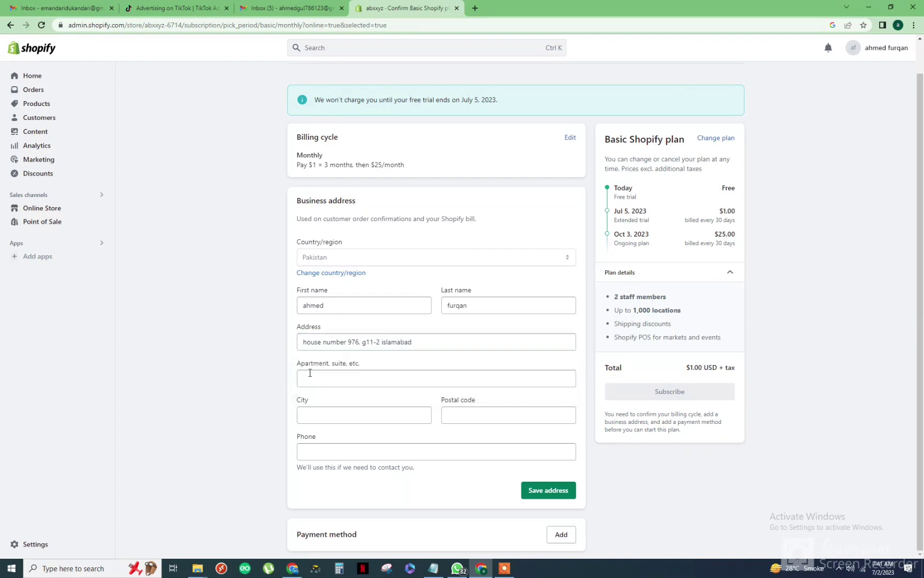
click(336, 415)
text(islamabad)
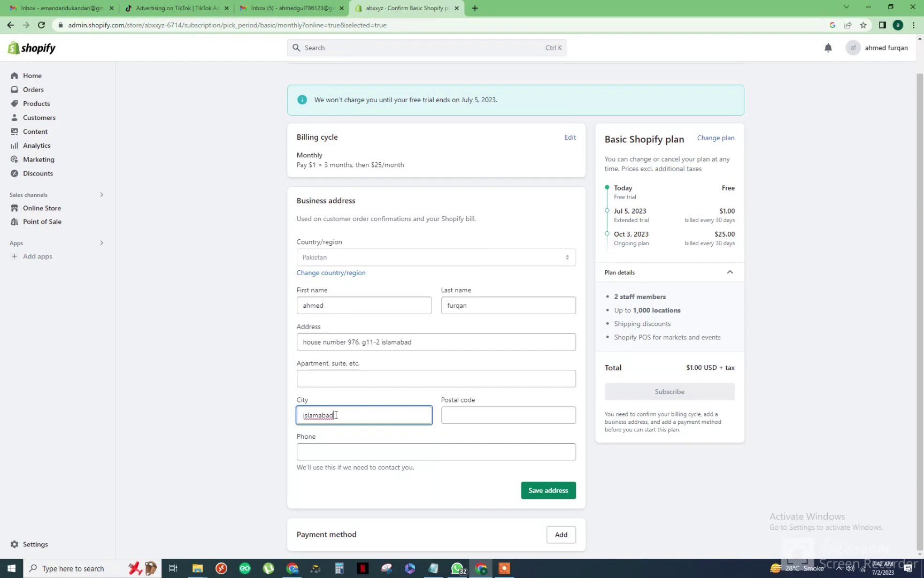
key(Tab)
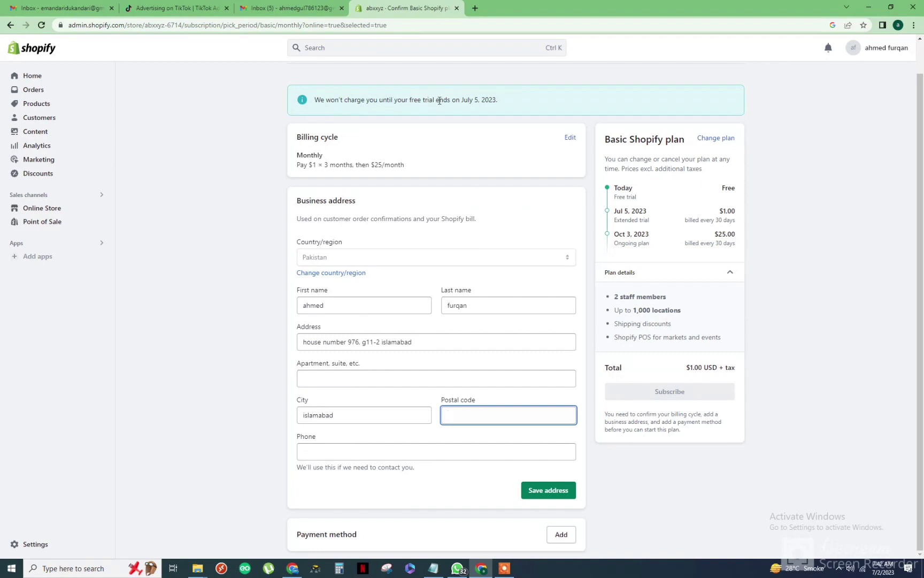
drag(497, 100, 466, 100)
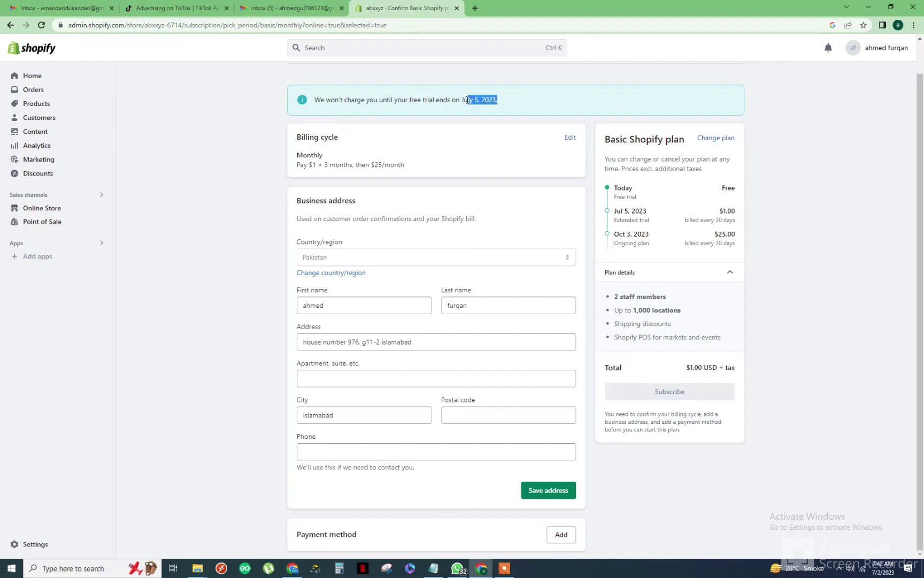
click(489, 122)
Add Cash on Delivery (COD) under Settings > Payments manual methods and activate it.
click(36, 544)
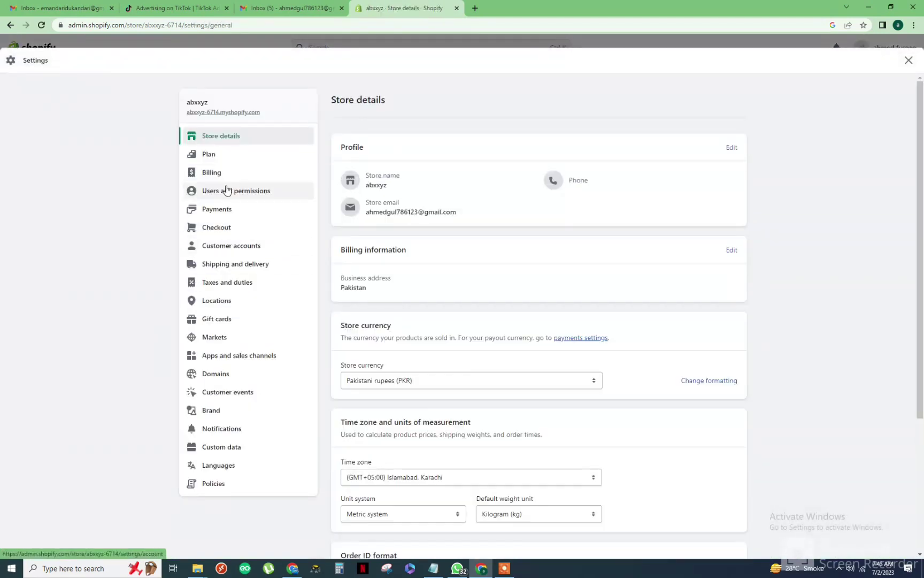
click(229, 270)
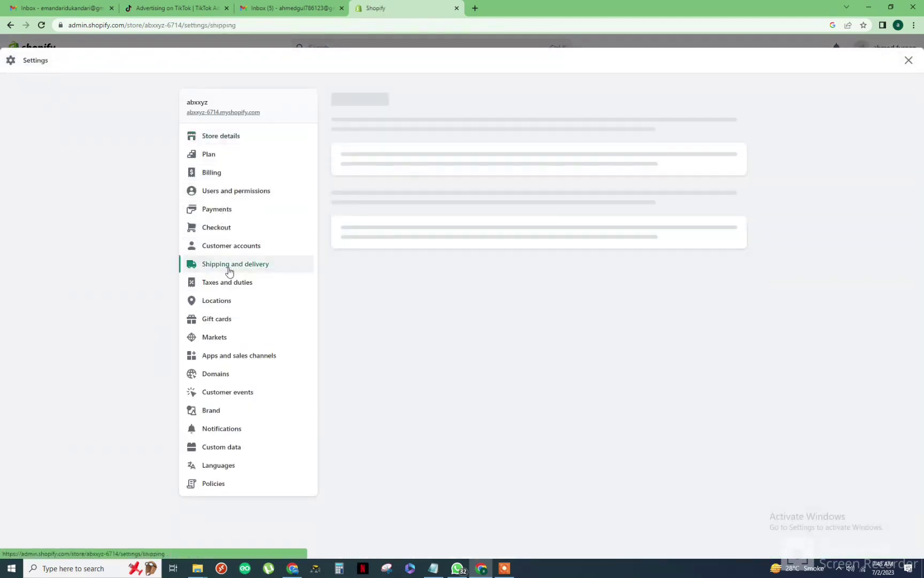
click(241, 213)
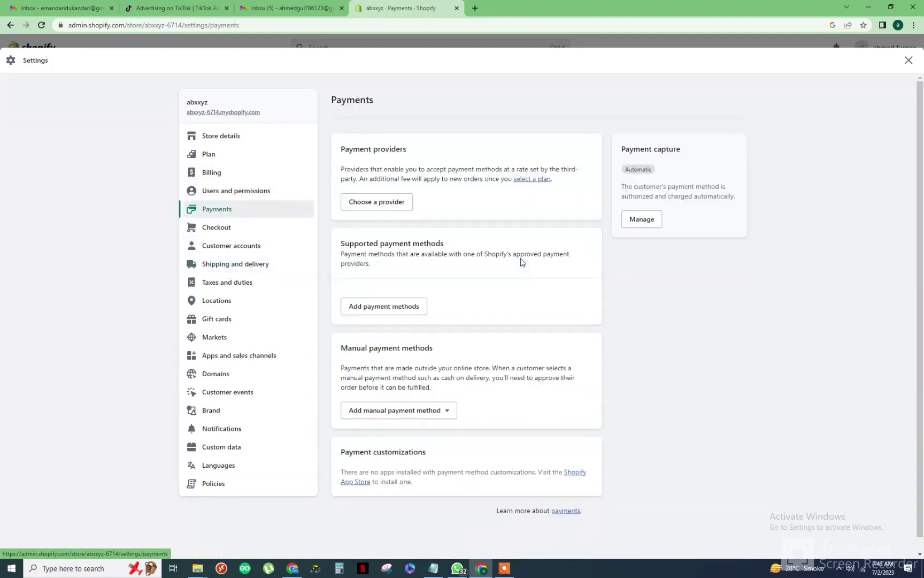
click(428, 413)
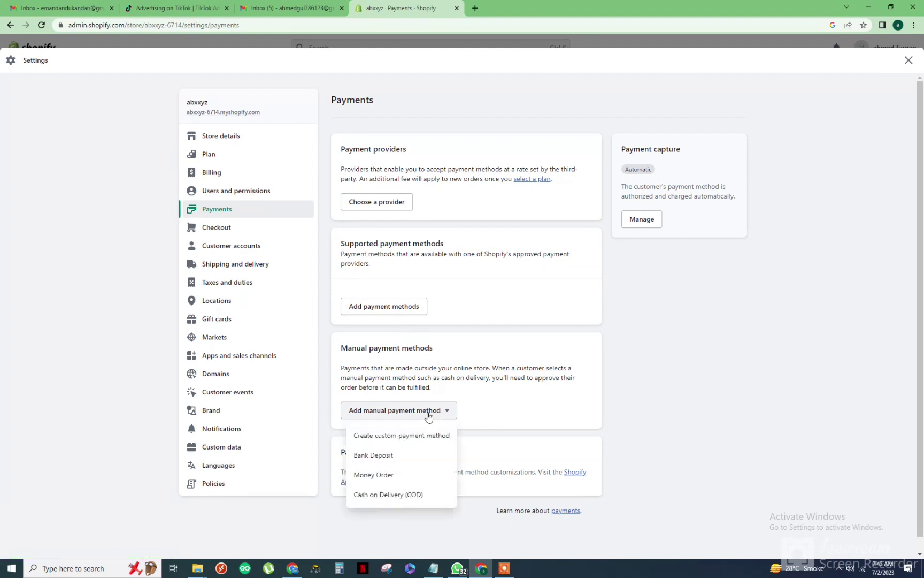
click(413, 495)
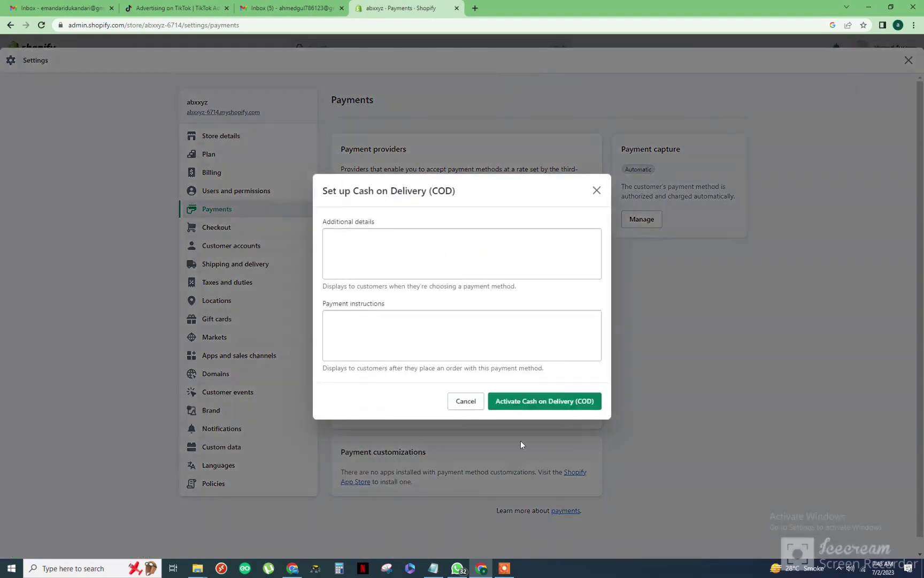
click(381, 251)
click(537, 402)
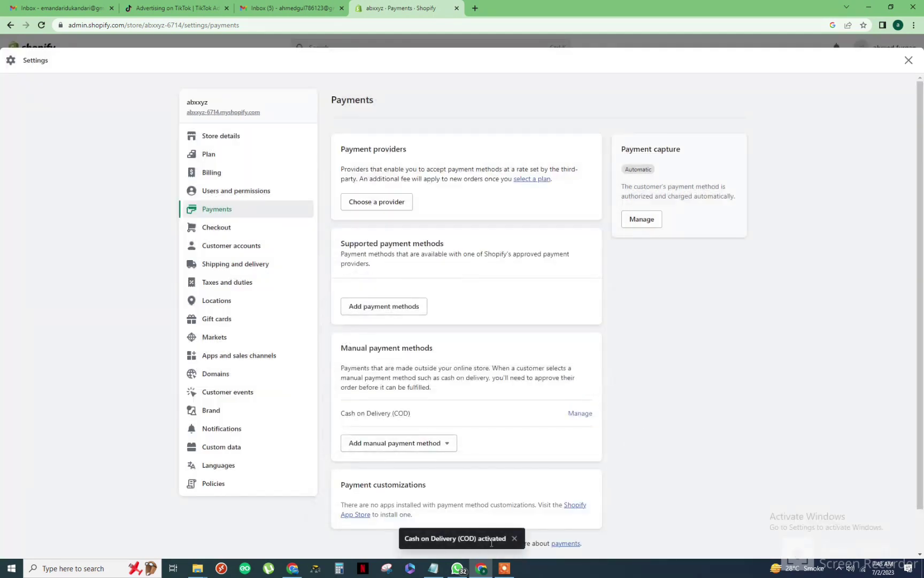
drag(480, 540, 504, 540)
click(701, 433)
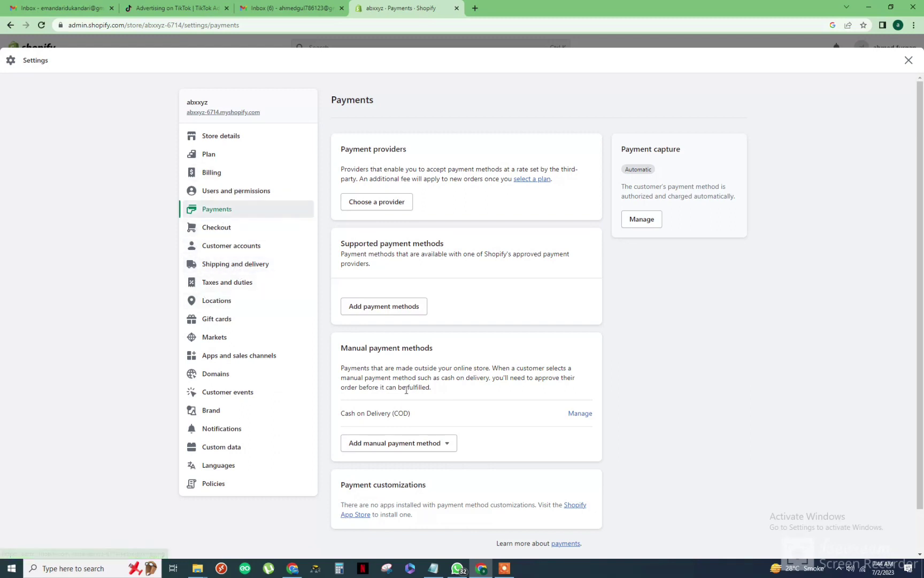
Go from Settings > Domains to the Buy new domain page.
click(224, 378)
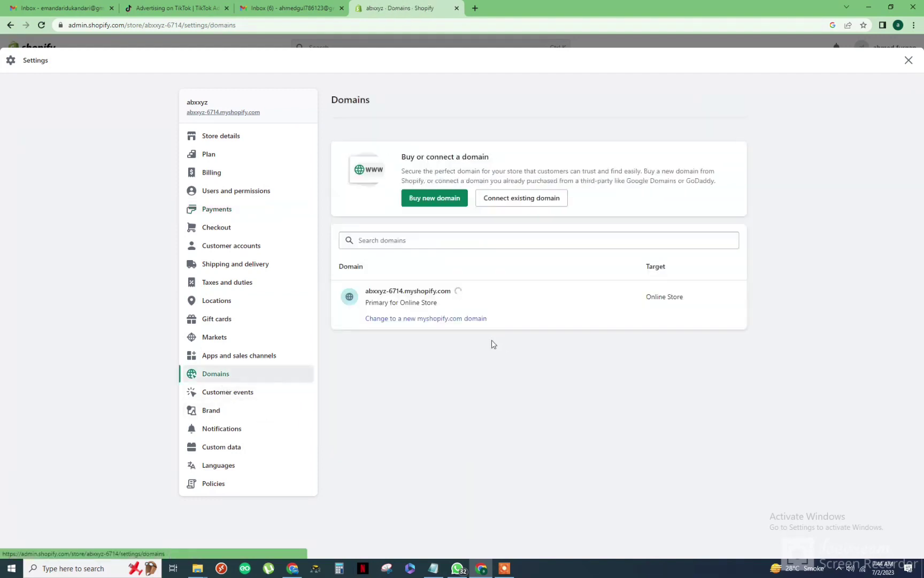
click(398, 239)
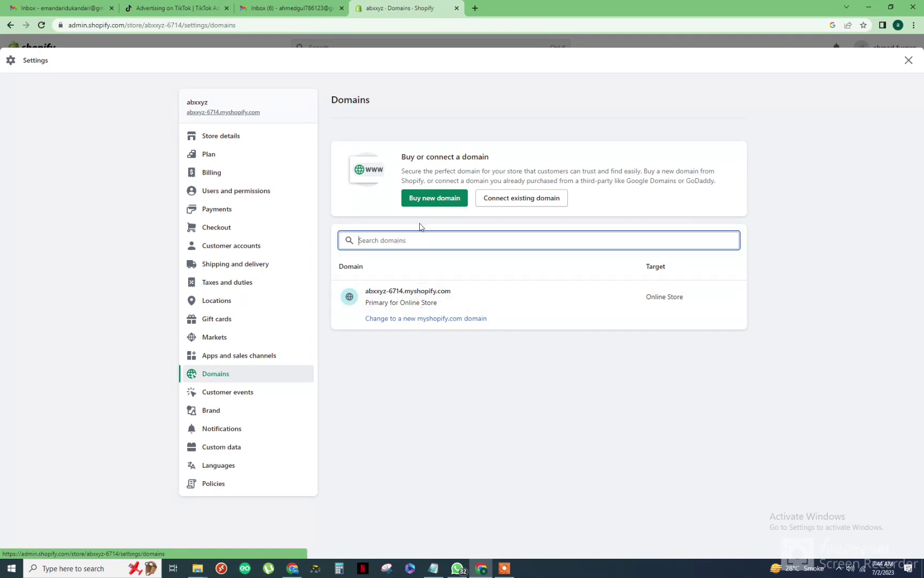
click(432, 202)
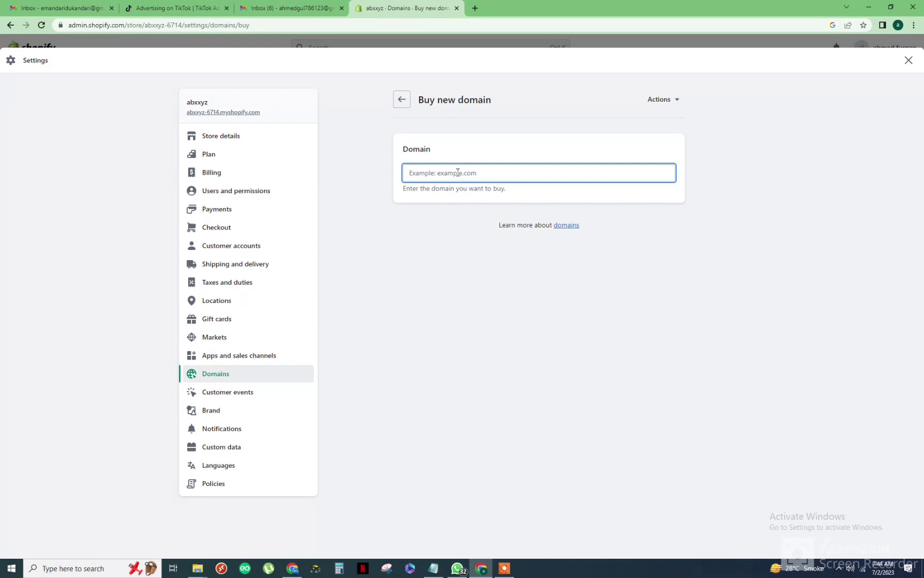
Enter 'ecomsolutions' in the domain field to check extension availability and prices.
text(ecomsolutio)
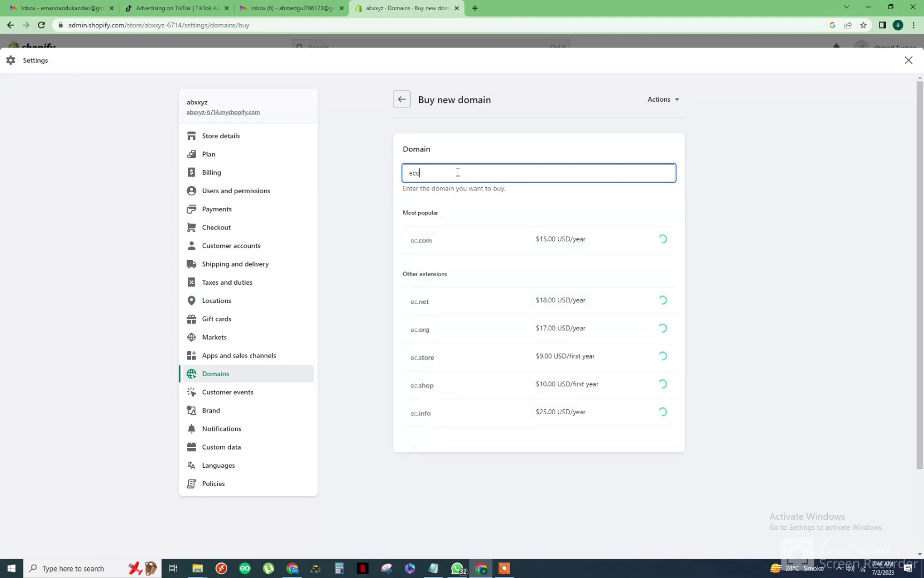
text(ns)
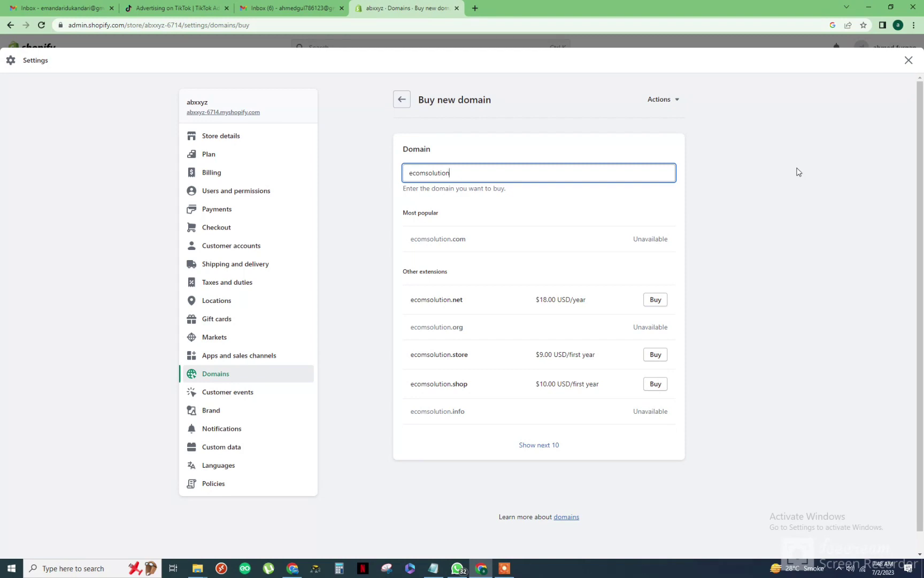
On pk-domain.com, search ecomsolution, pass the reCAPTCHA, and find ecomsolution.pk available at 2545.00PKR.
click(504, 568)
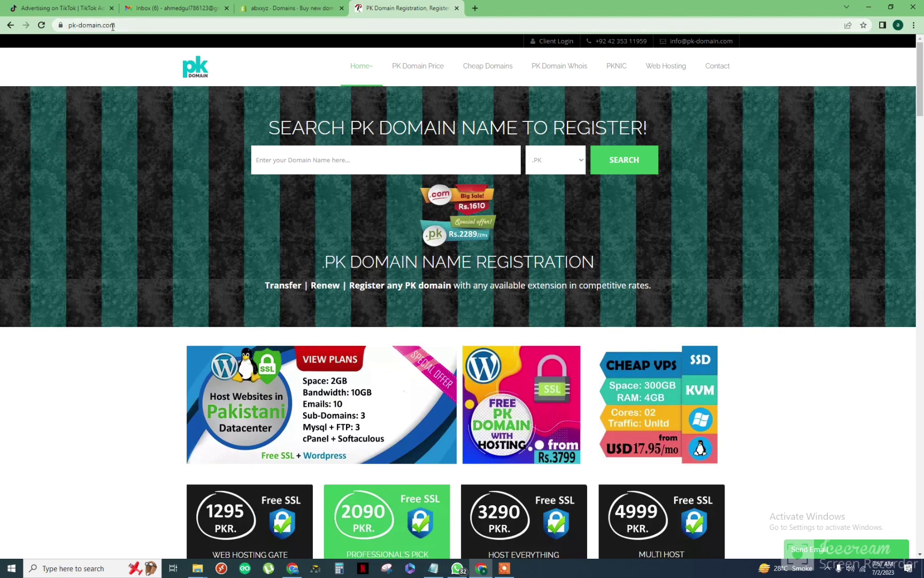
click(289, 160)
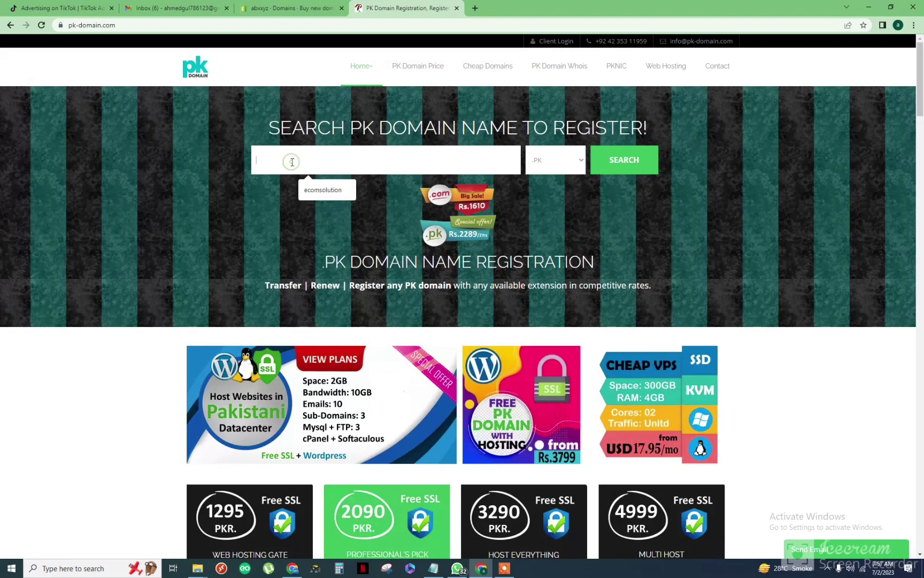
click(328, 196)
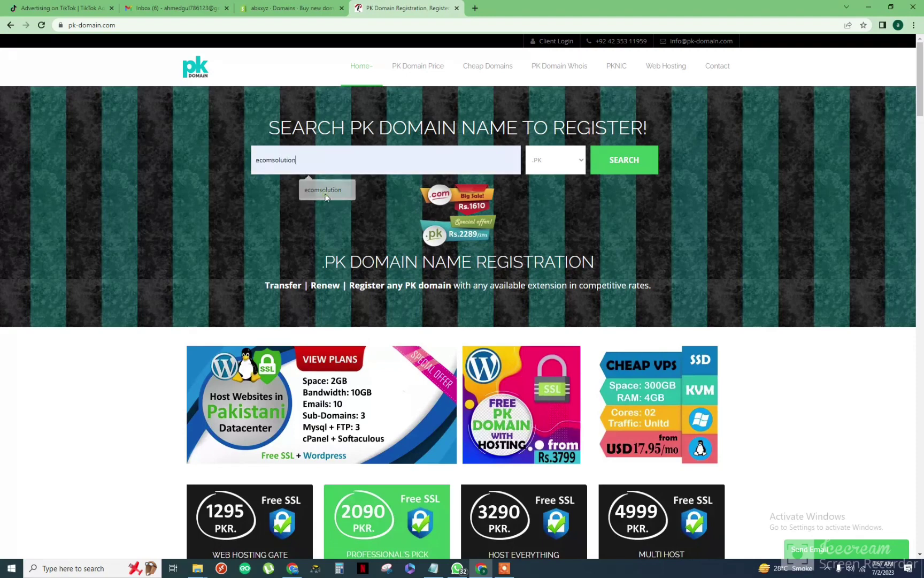
click(630, 158)
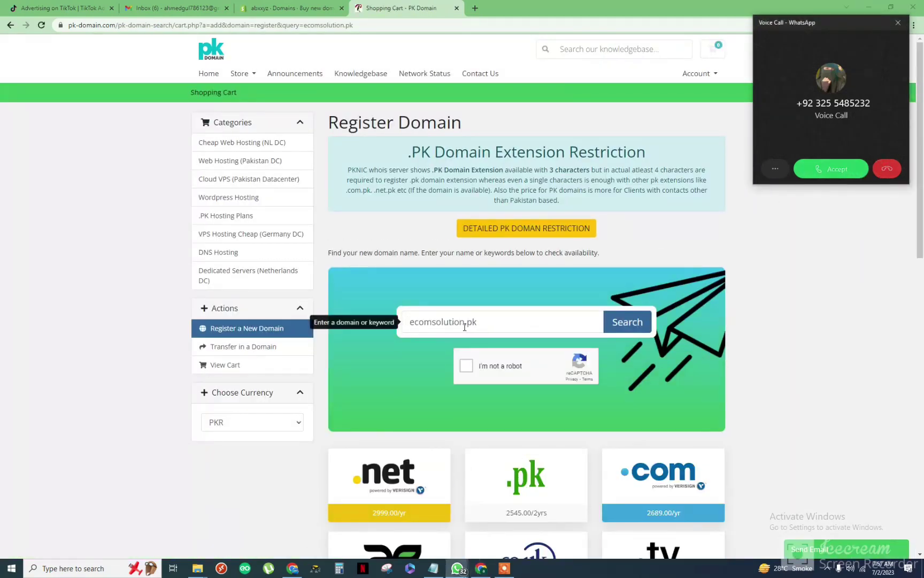
click(466, 366)
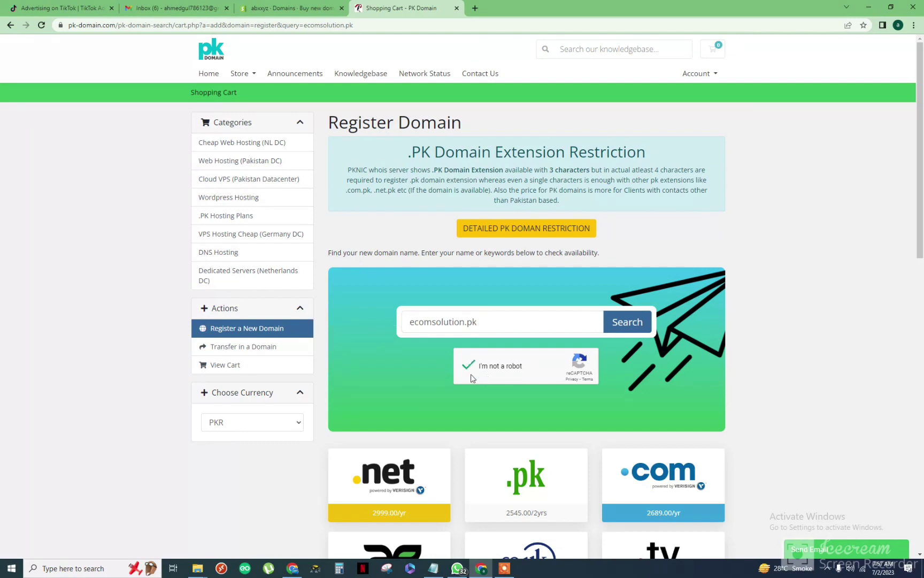
click(631, 324)
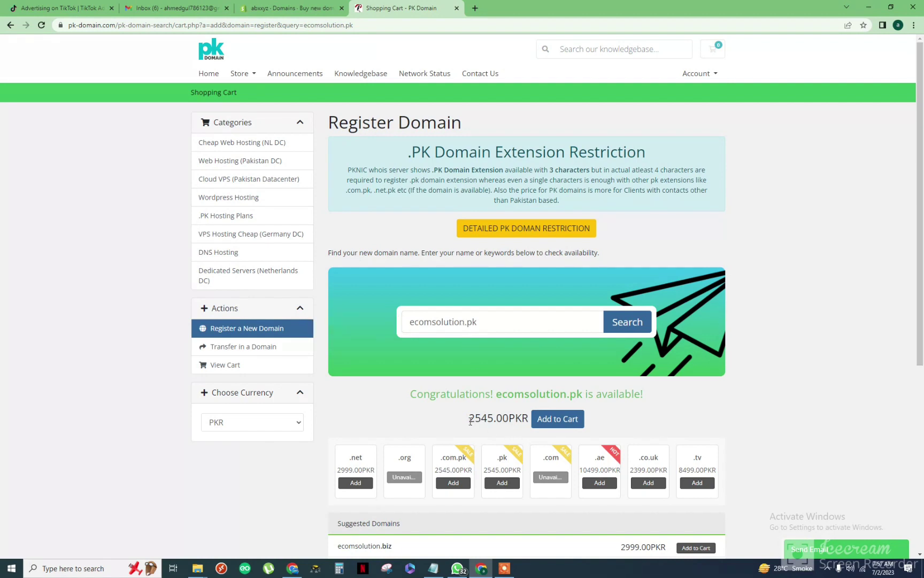
Highlight the ecomsolution.pk price and expand the Send Email contact form.
drag(469, 420, 489, 420)
click(822, 549)
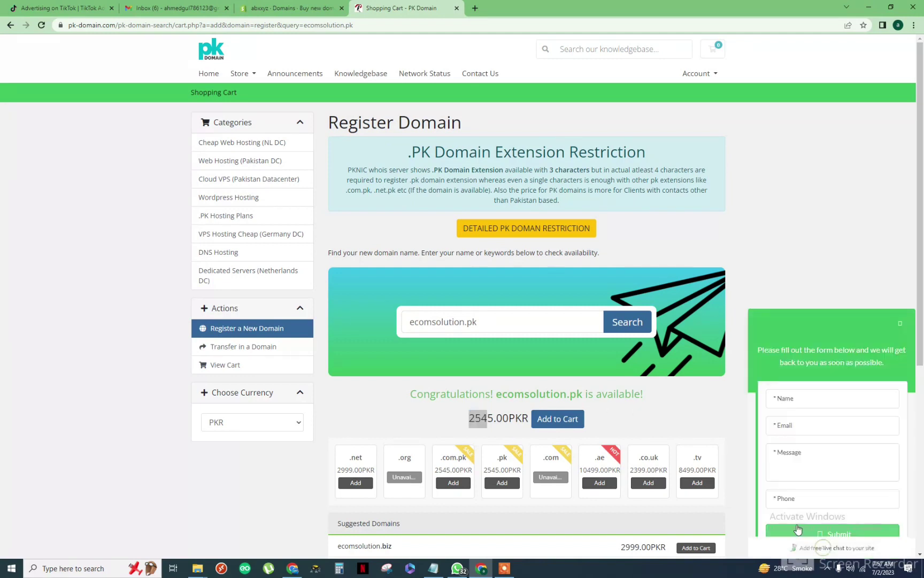